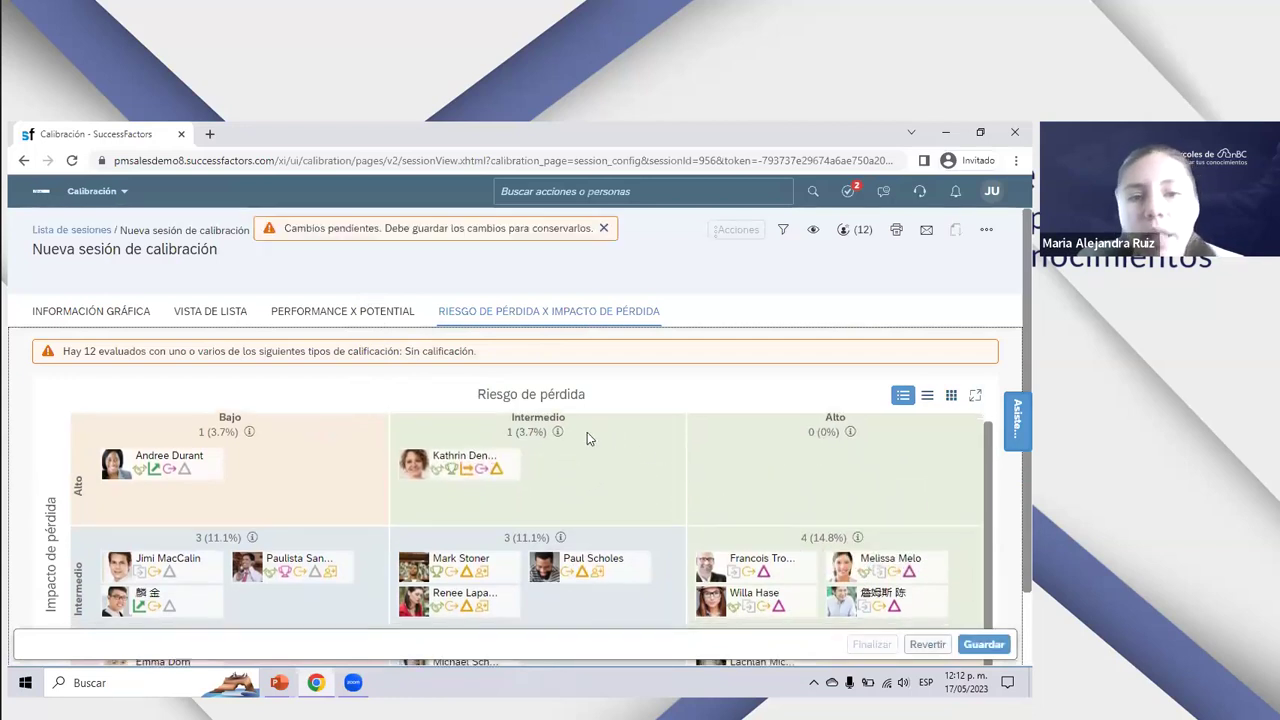
# Step: View the options offered for the employee in the Intermedio risk, Alto impact cell of the matrix
pyautogui.scroll(-2, 587, 432)
pyautogui.click(413, 357)
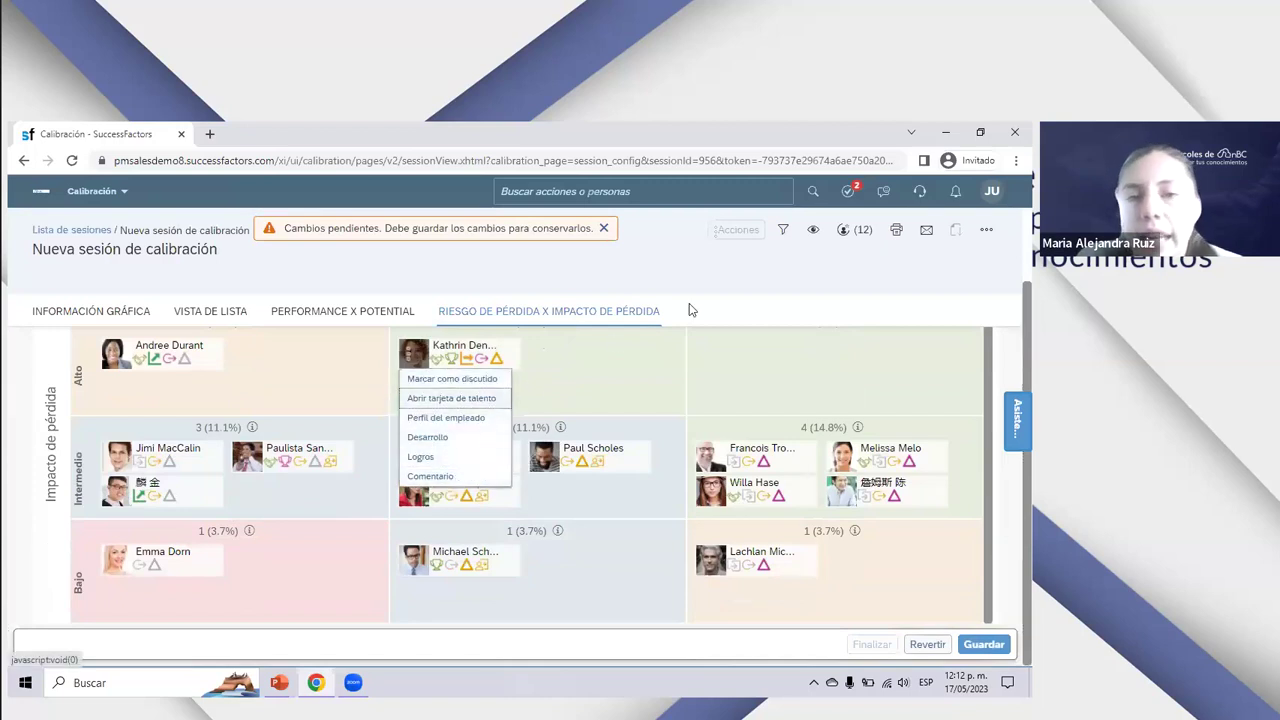
pyautogui.click(742, 310)
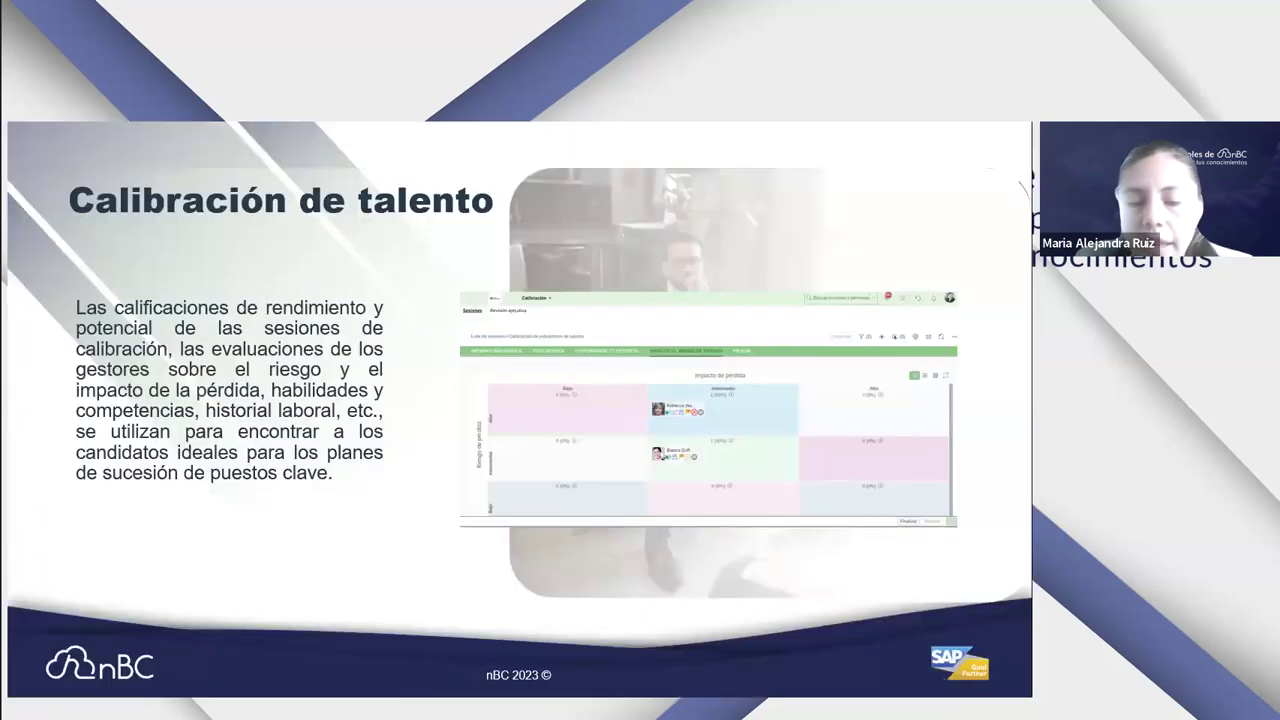
# Step: Advance the slides to Vista de Lista, return to the calibration session in Chrome and look over the evaluated employees in Vista de lista
pyautogui.press('Right')
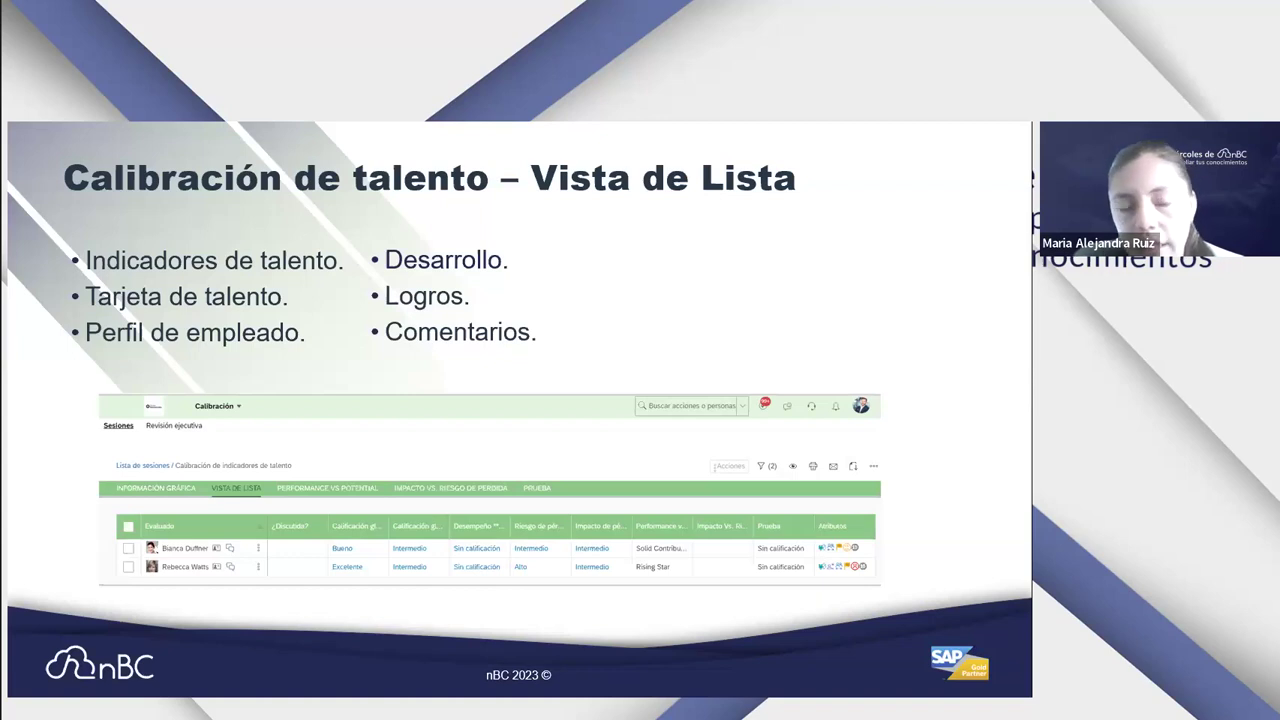
pyautogui.hotkey('alt', 'Tab')
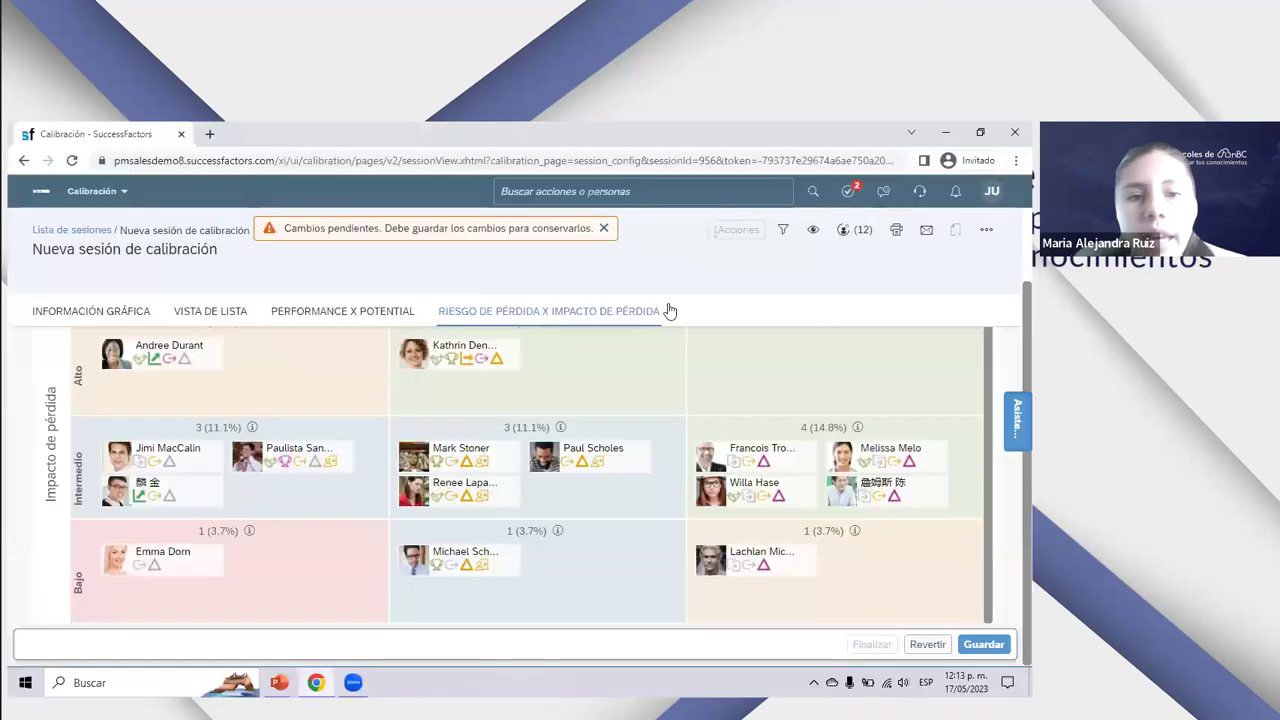
pyautogui.click(210, 310)
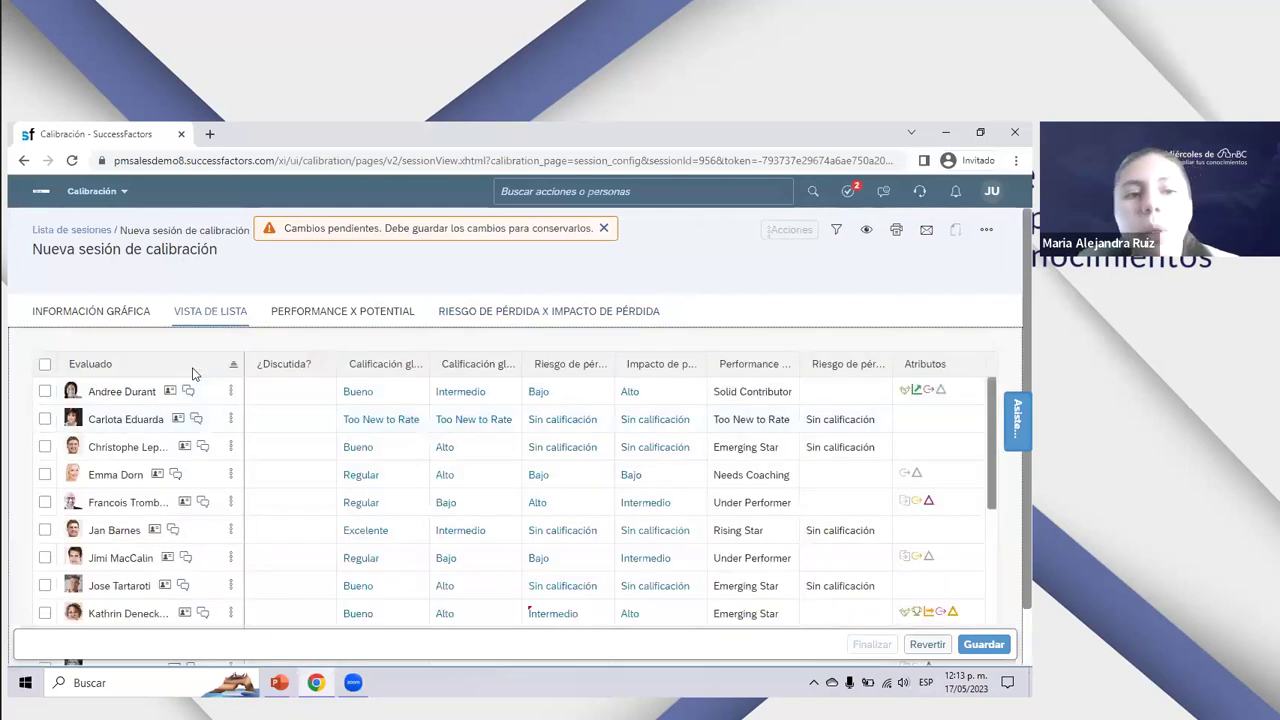
pyautogui.scroll(-3, 280, 463)
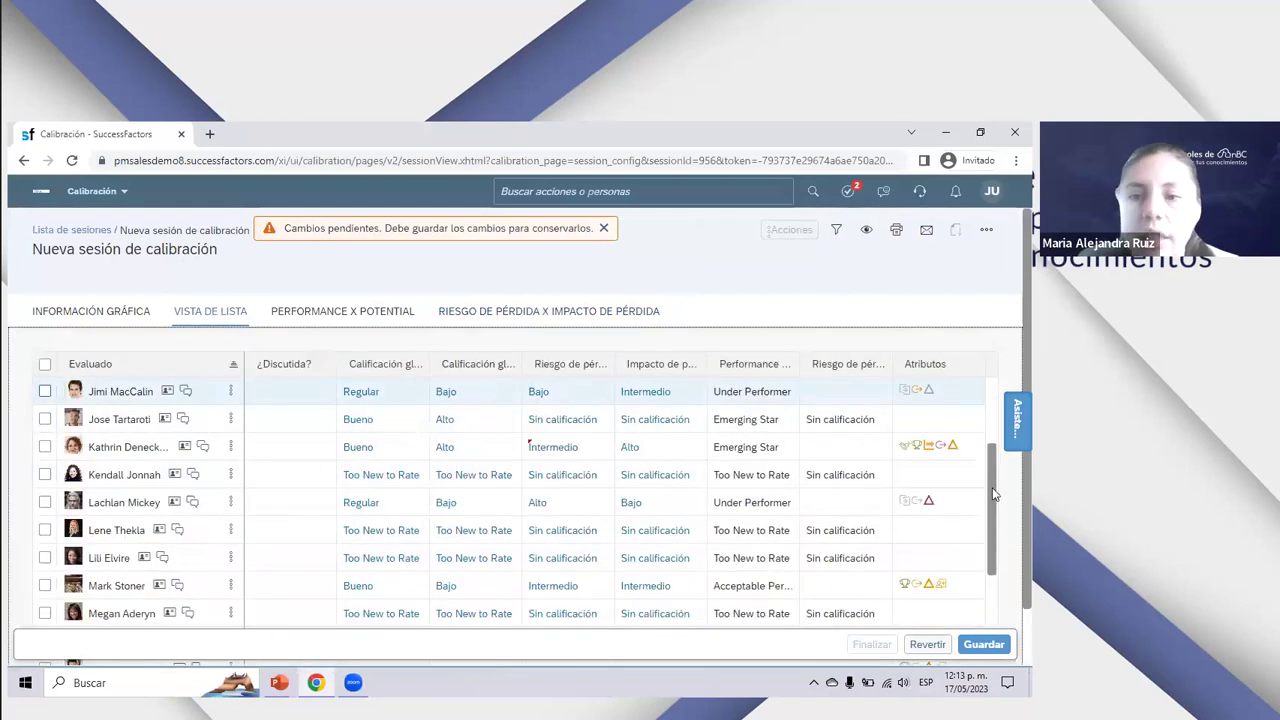
pyautogui.moveTo(986, 462); pyautogui.dragTo(998, 394)
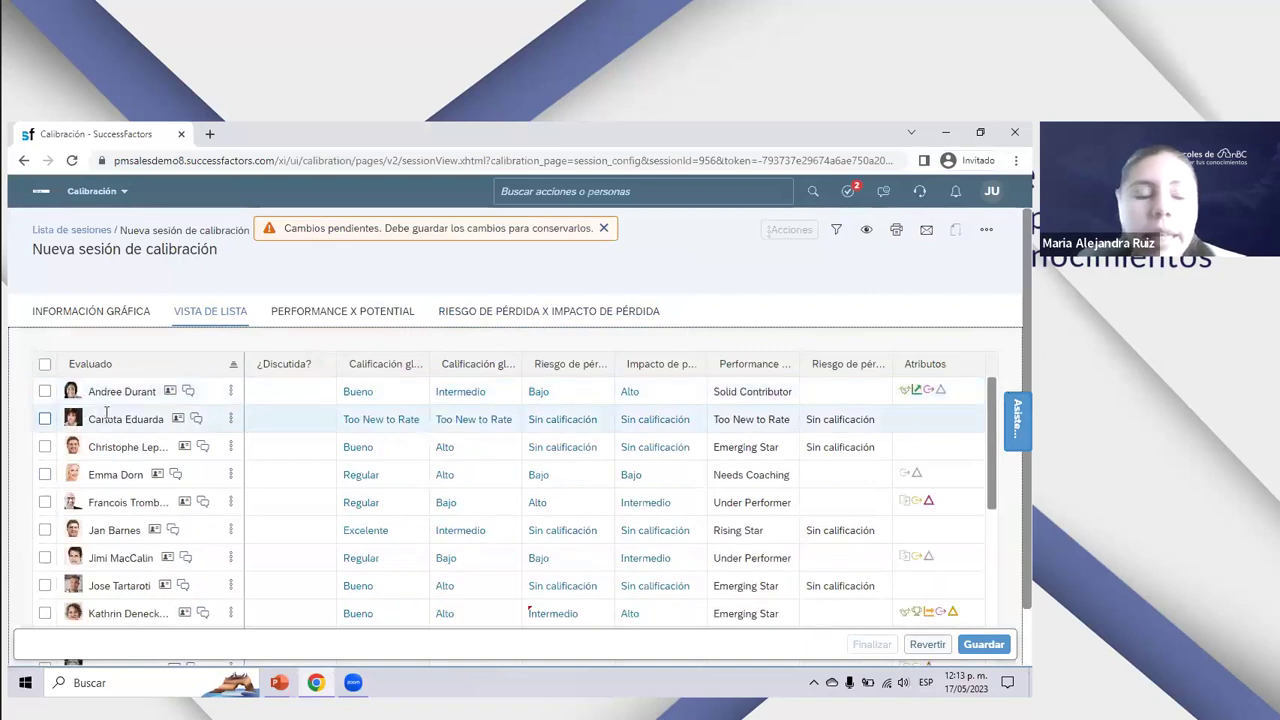
# Step: Review the first evaluated employee's expanded details, with both the Acciones and Ir a options, and the employee's comments
pyautogui.click(171, 391)
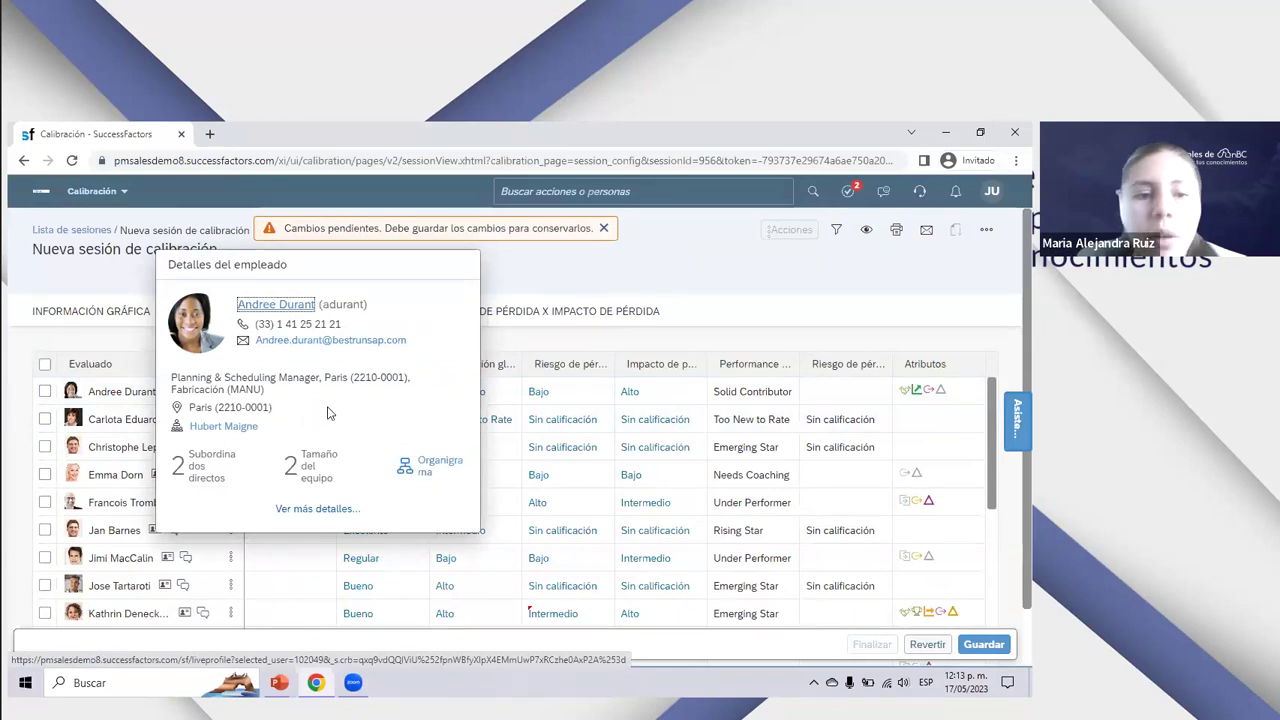
pyautogui.click(330, 509)
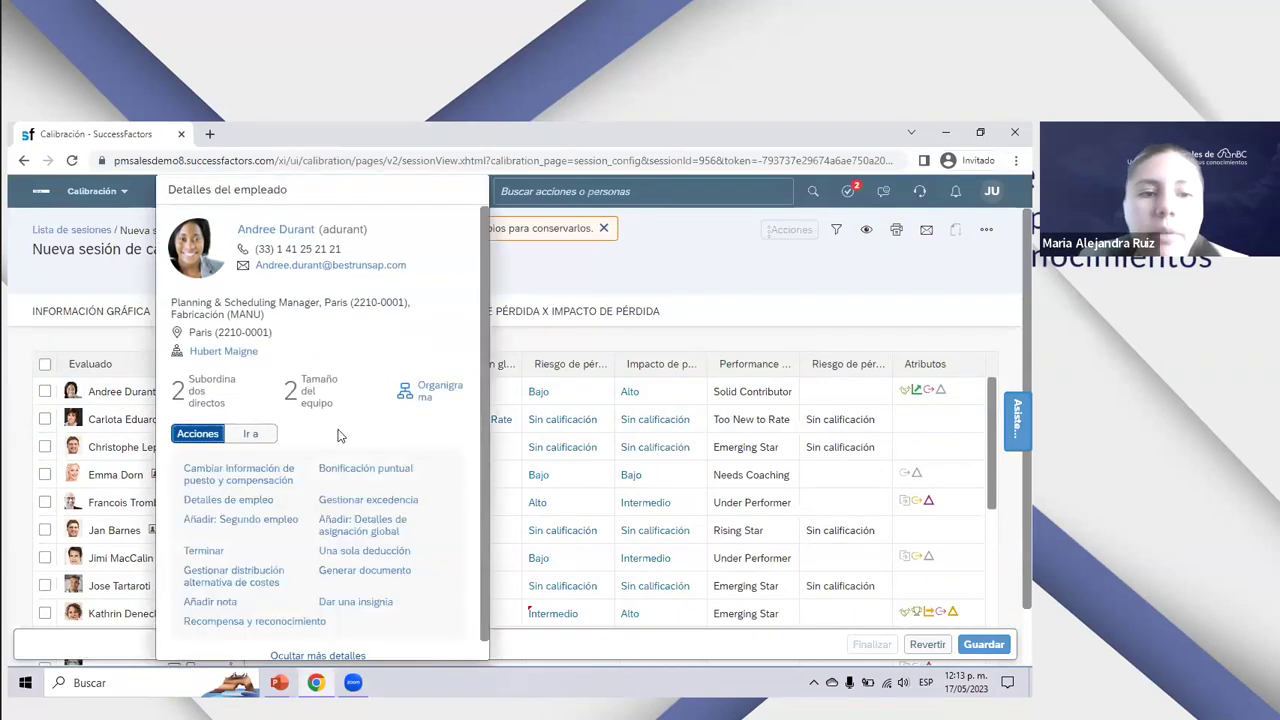
pyautogui.scroll(-1, 337, 435)
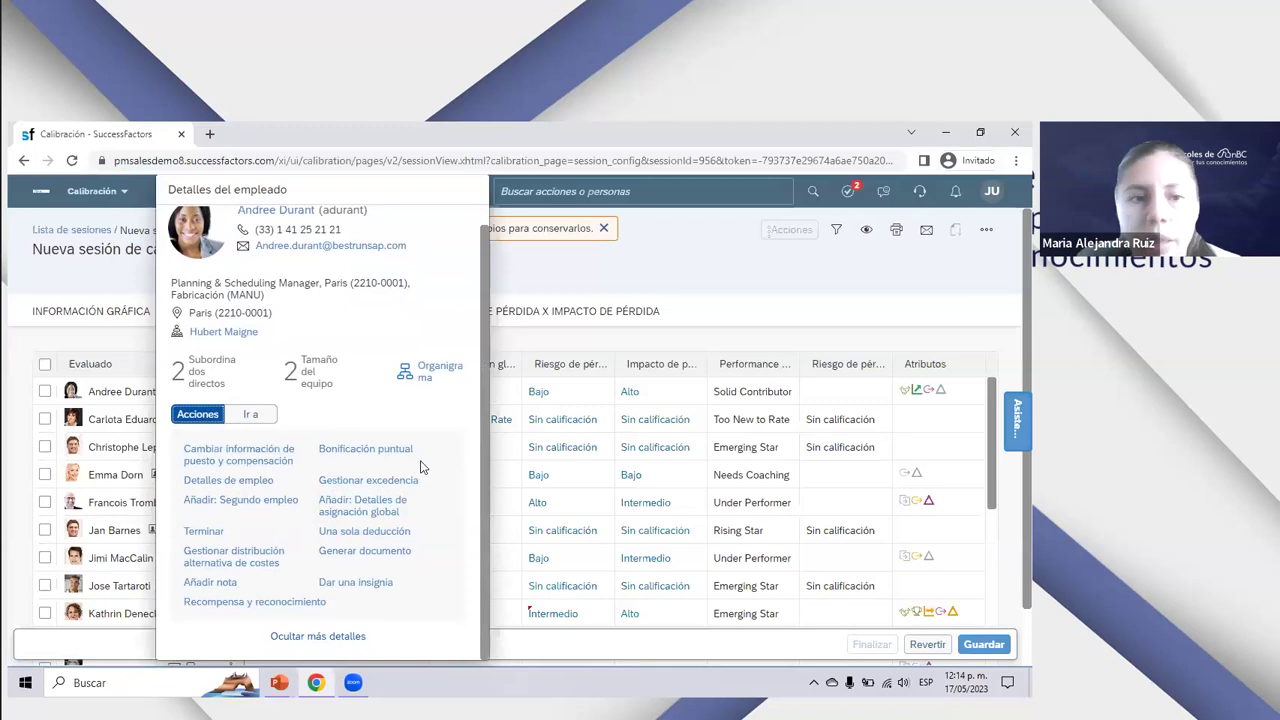
pyautogui.click(251, 416)
pyautogui.scroll(-1, 416, 462)
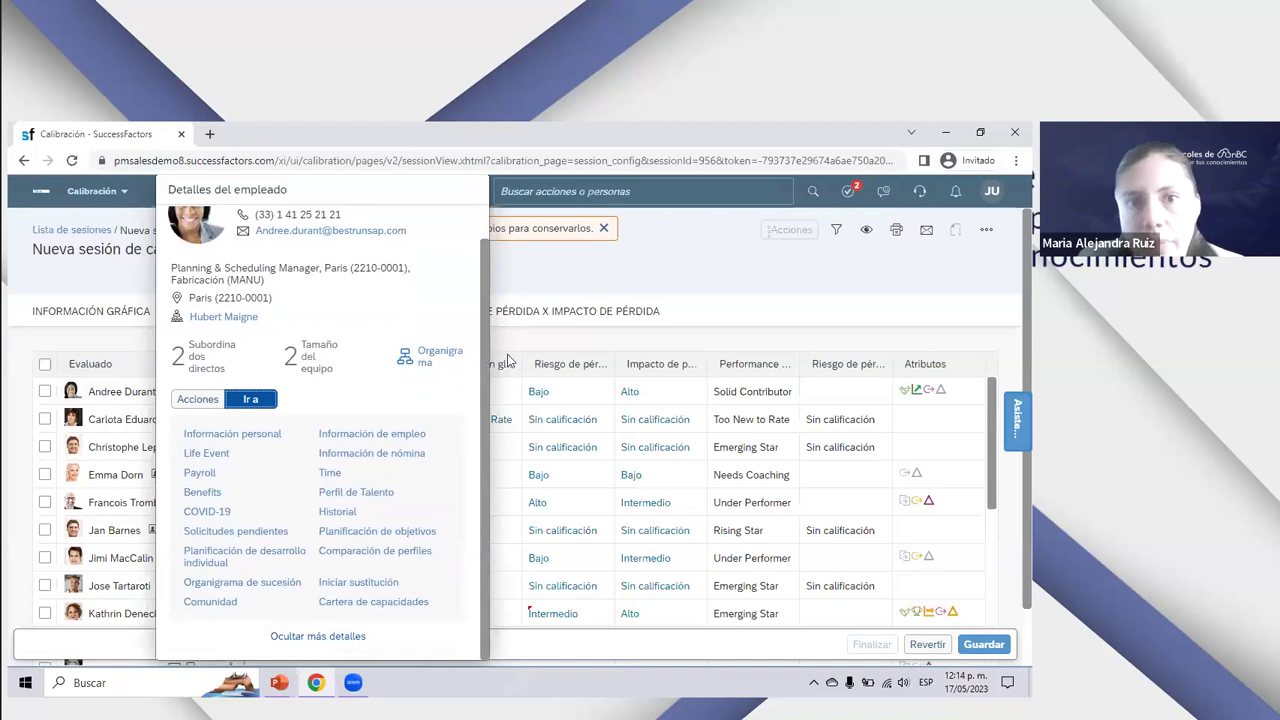
pyautogui.click(545, 288)
pyautogui.click(188, 391)
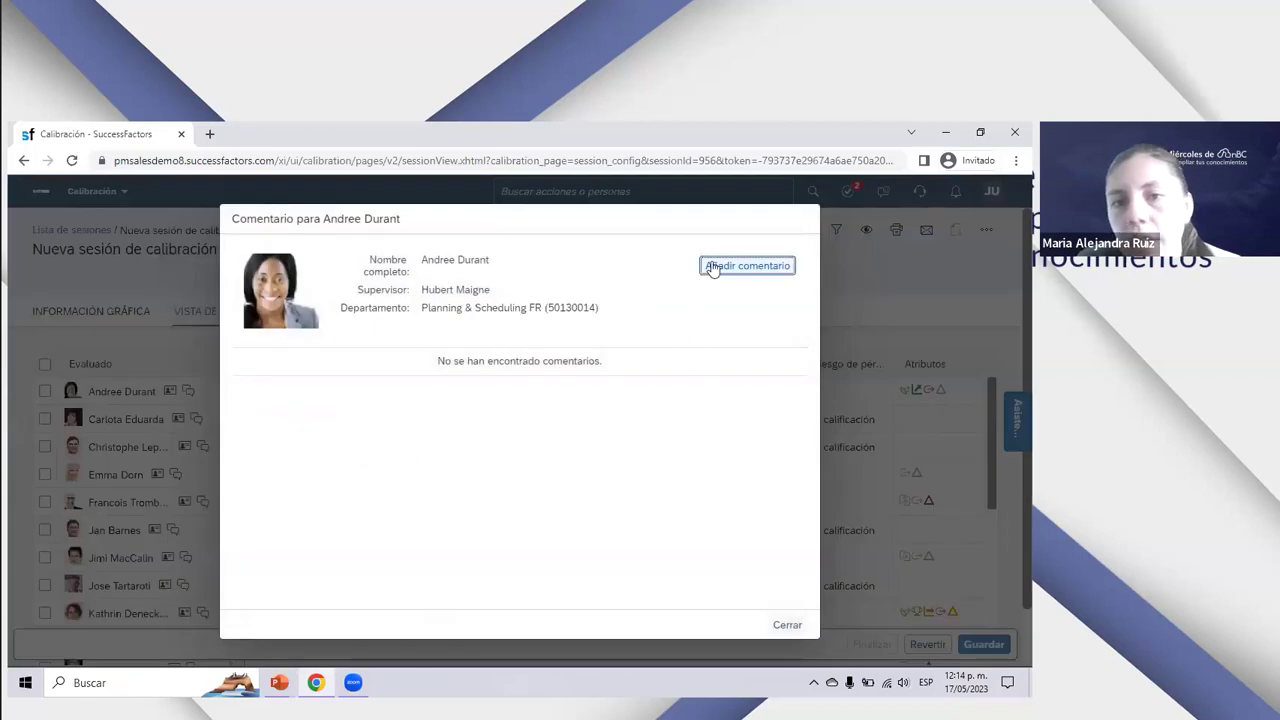
pyautogui.click(786, 624)
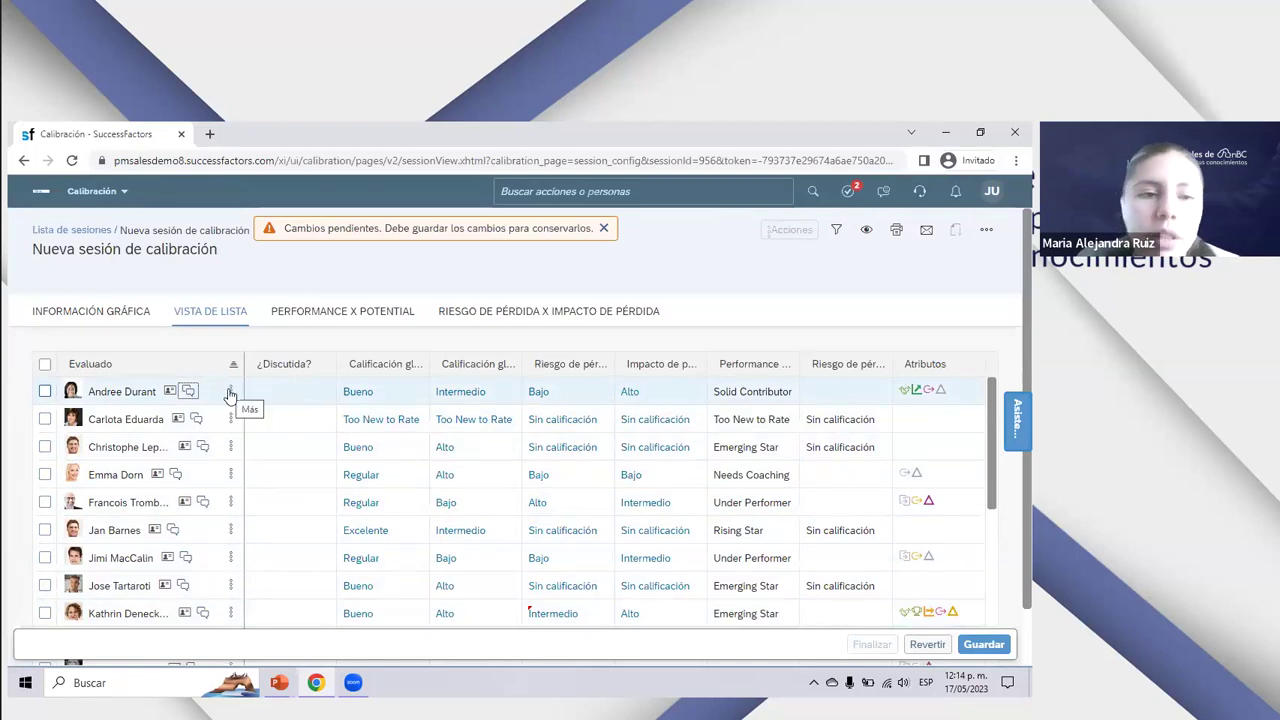
# Step: Select the first evaluated employee to view the bulk actions and dismiss the pending-changes notice
pyautogui.click(44, 391)
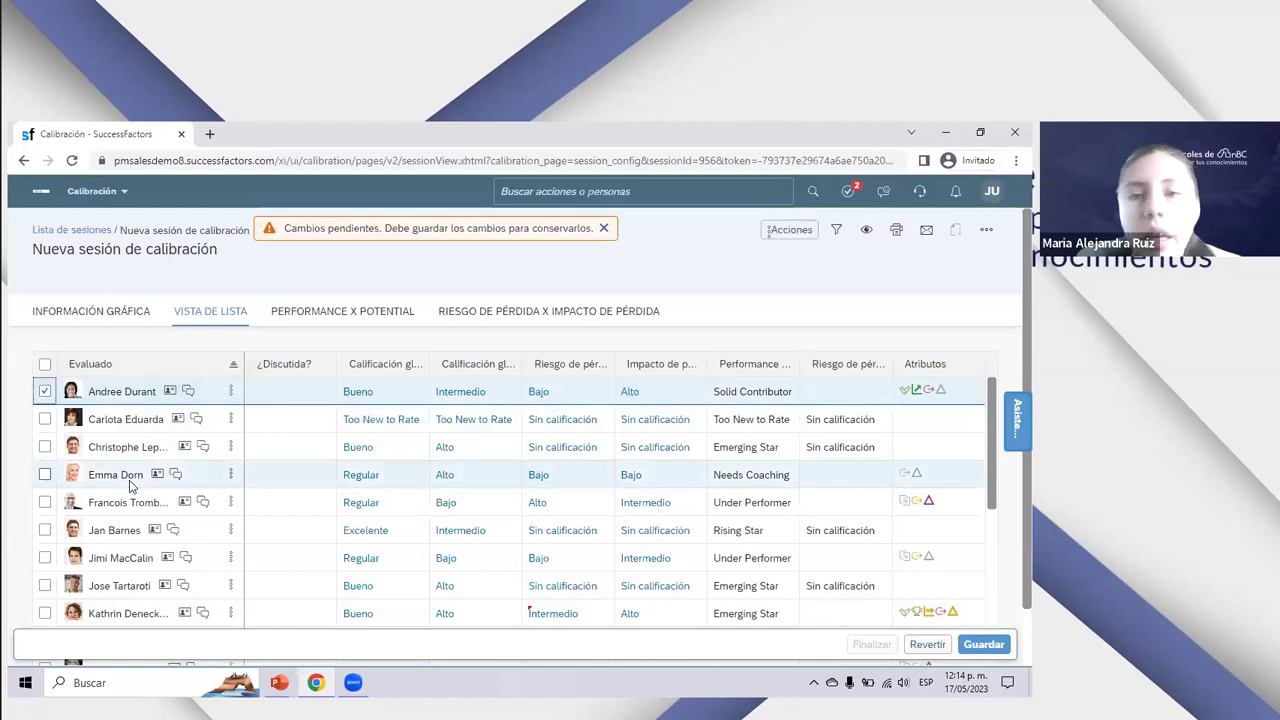
pyautogui.click(790, 229)
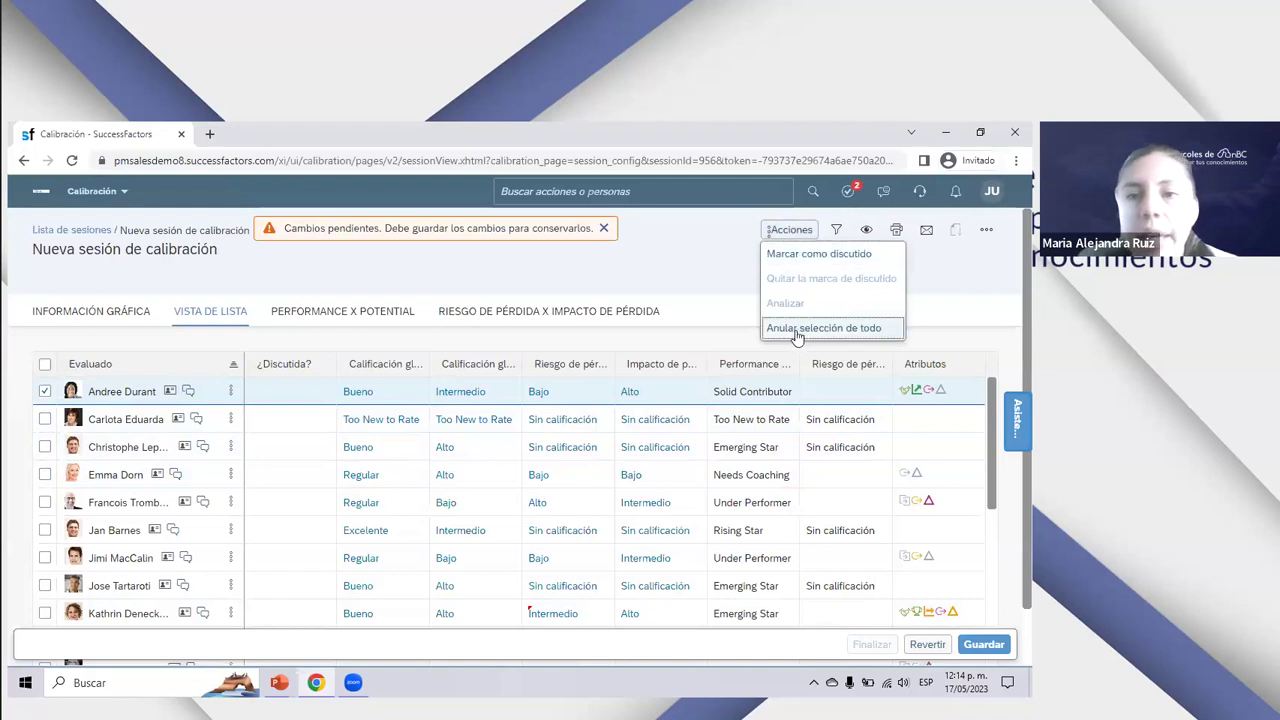
pyautogui.click(603, 228)
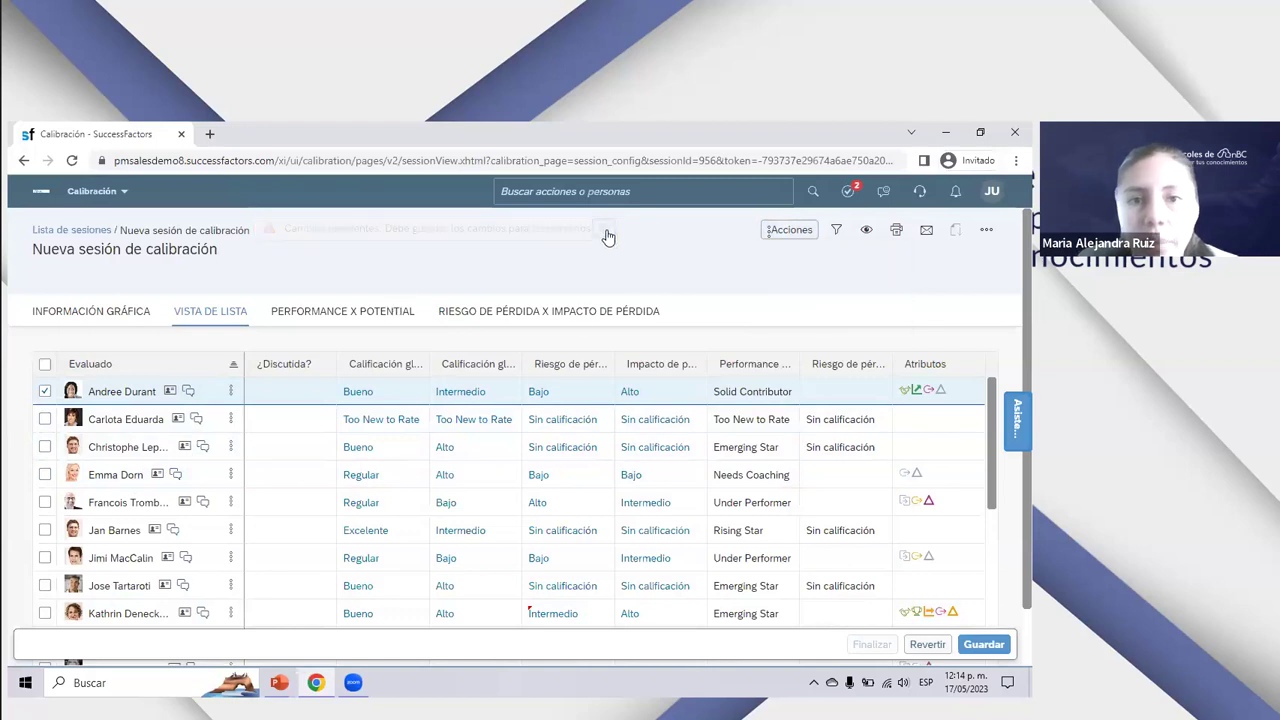
# Step: Select only the second evaluated employee instead of the first and view the bulk actions available
pyautogui.click(44, 419)
pyautogui.click(45, 391)
pyautogui.click(789, 230)
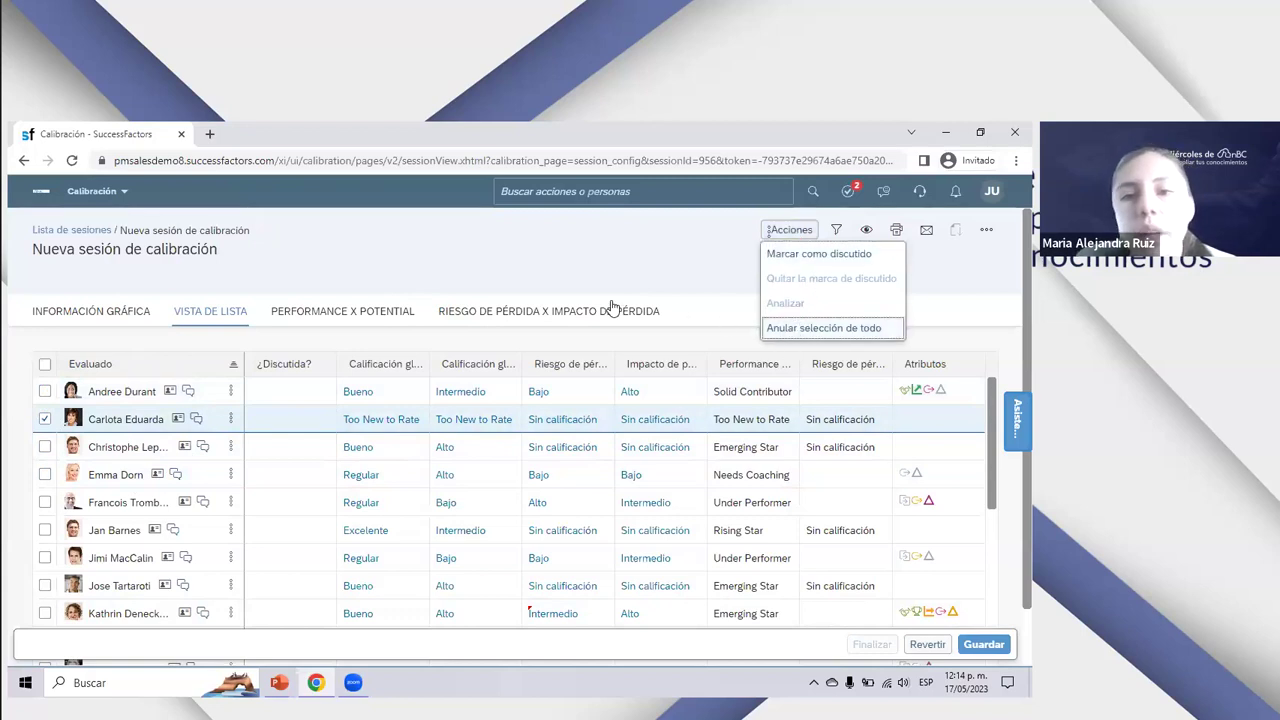
pyautogui.click(570, 275)
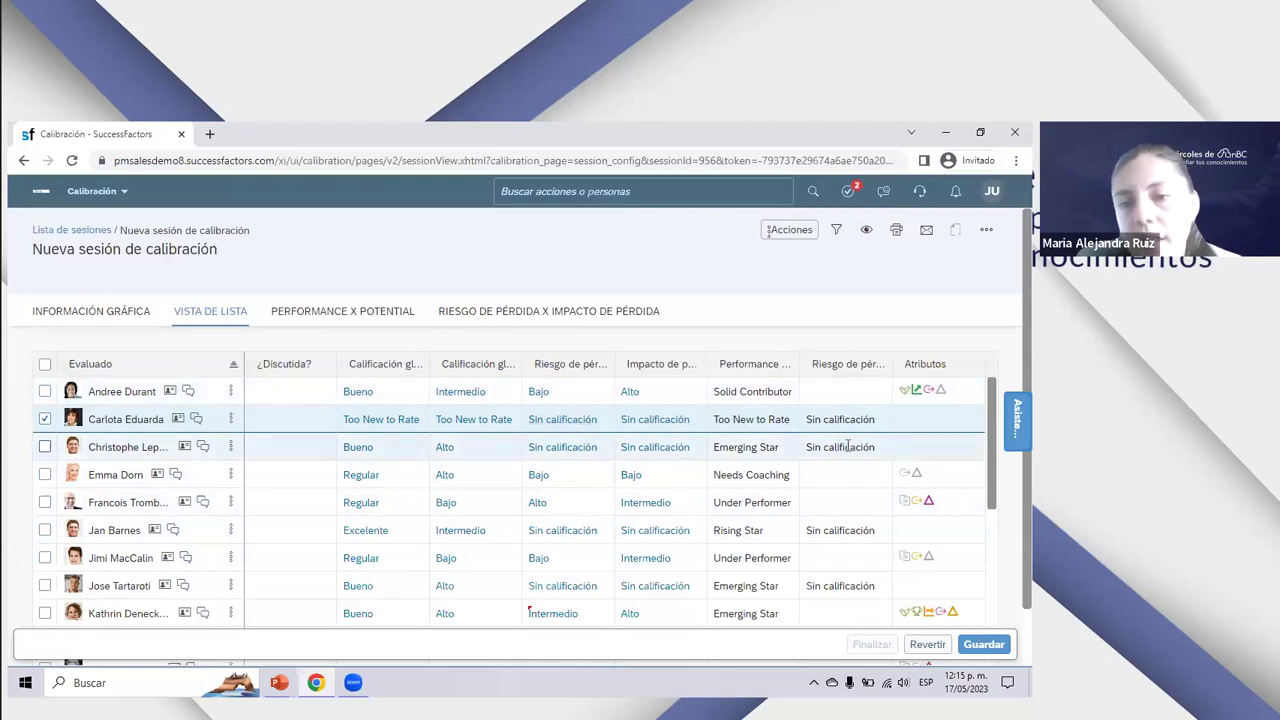
# Step: Open the first employee's Revisión de candidato form and examine its itinerary, instructions and performance versus potential section
pyautogui.scroll(-10, 846, 447)
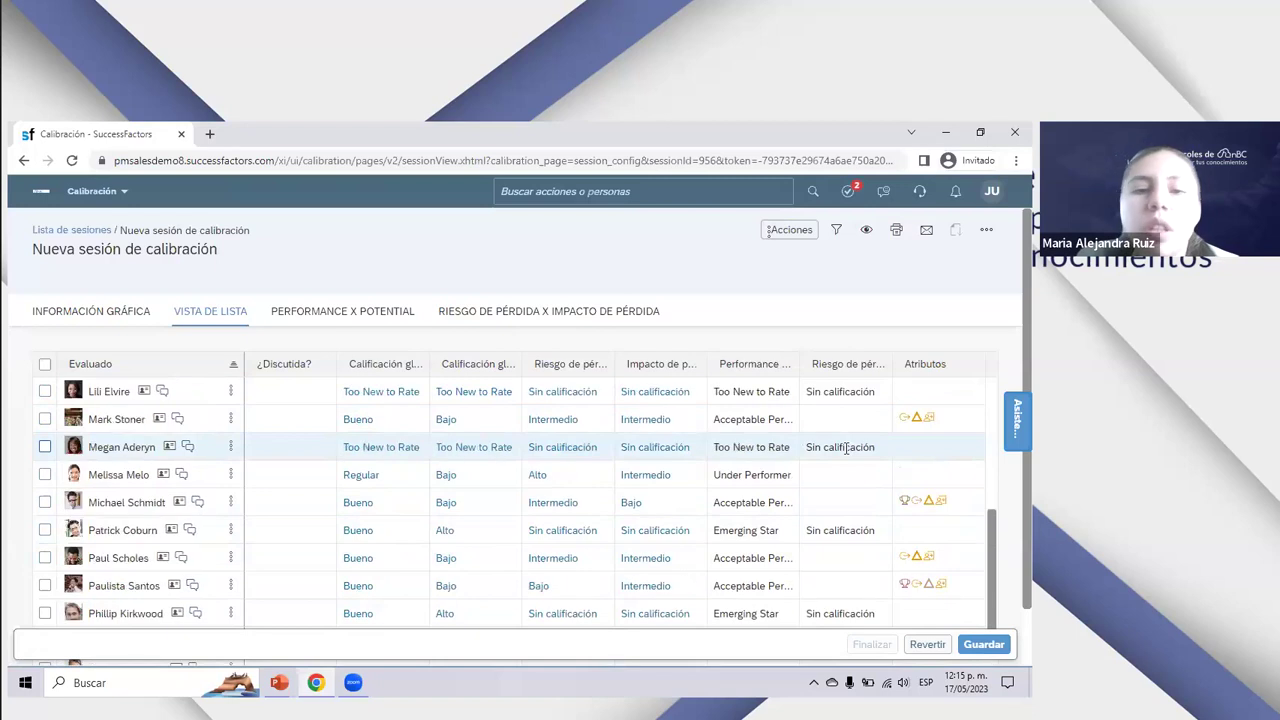
pyautogui.scroll(10, 846, 447)
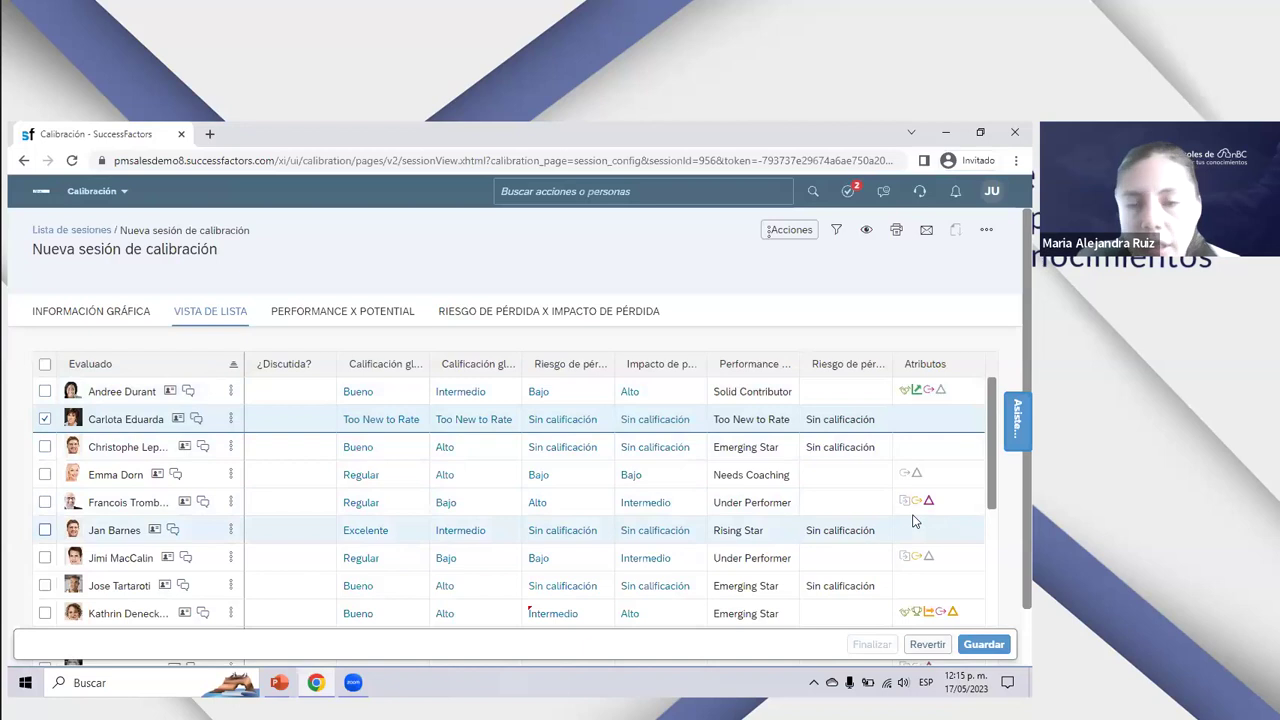
pyautogui.click(228, 394)
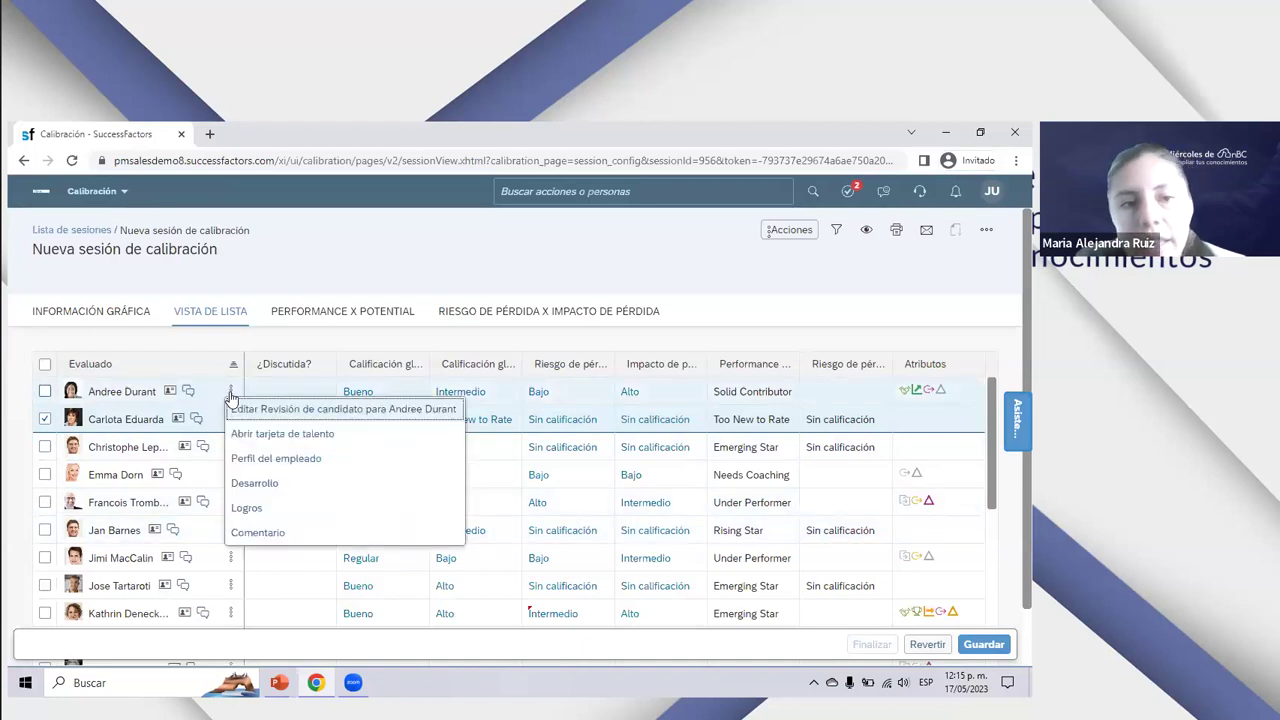
pyautogui.click(316, 410)
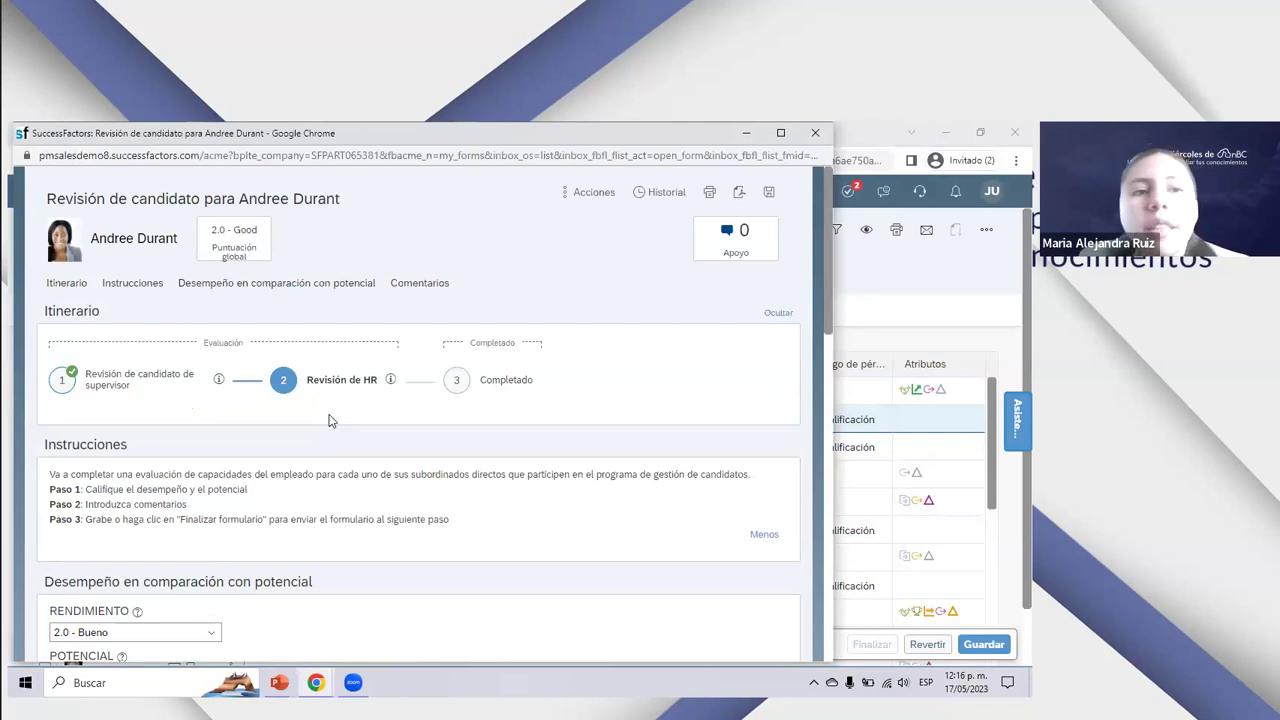
pyautogui.scroll(-5, 330, 420)
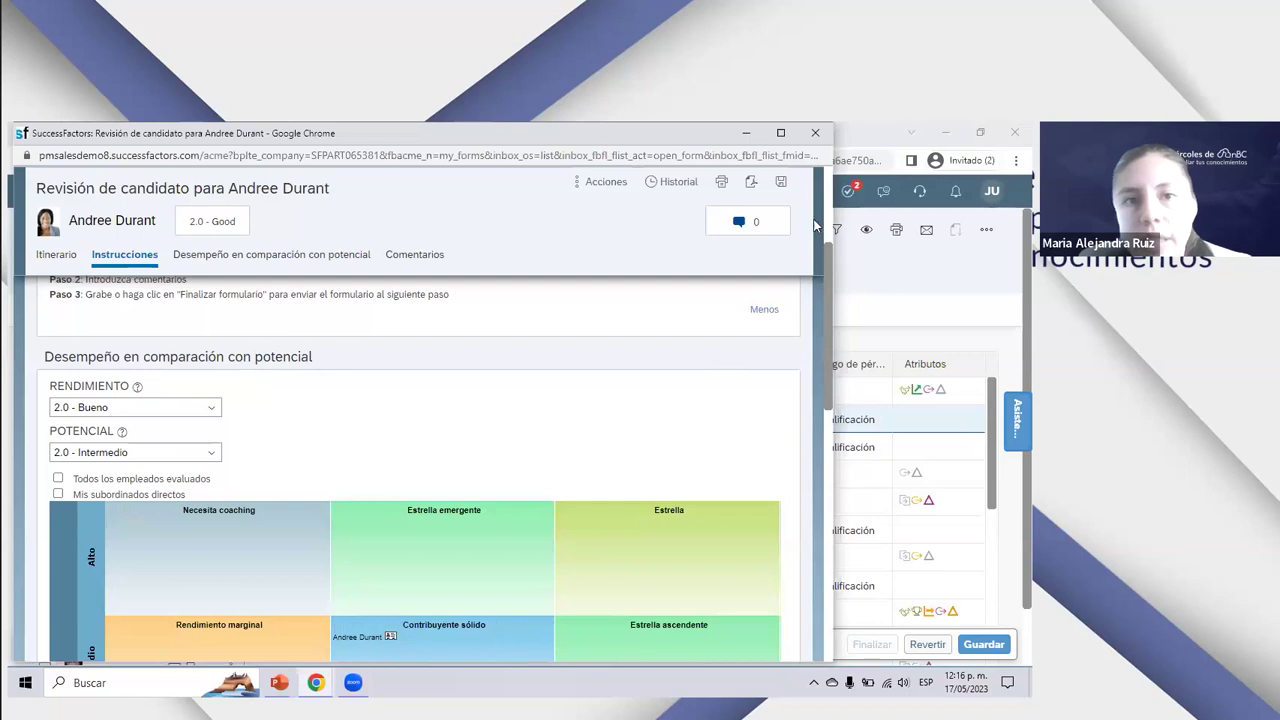
pyautogui.scroll(3, 821, 255)
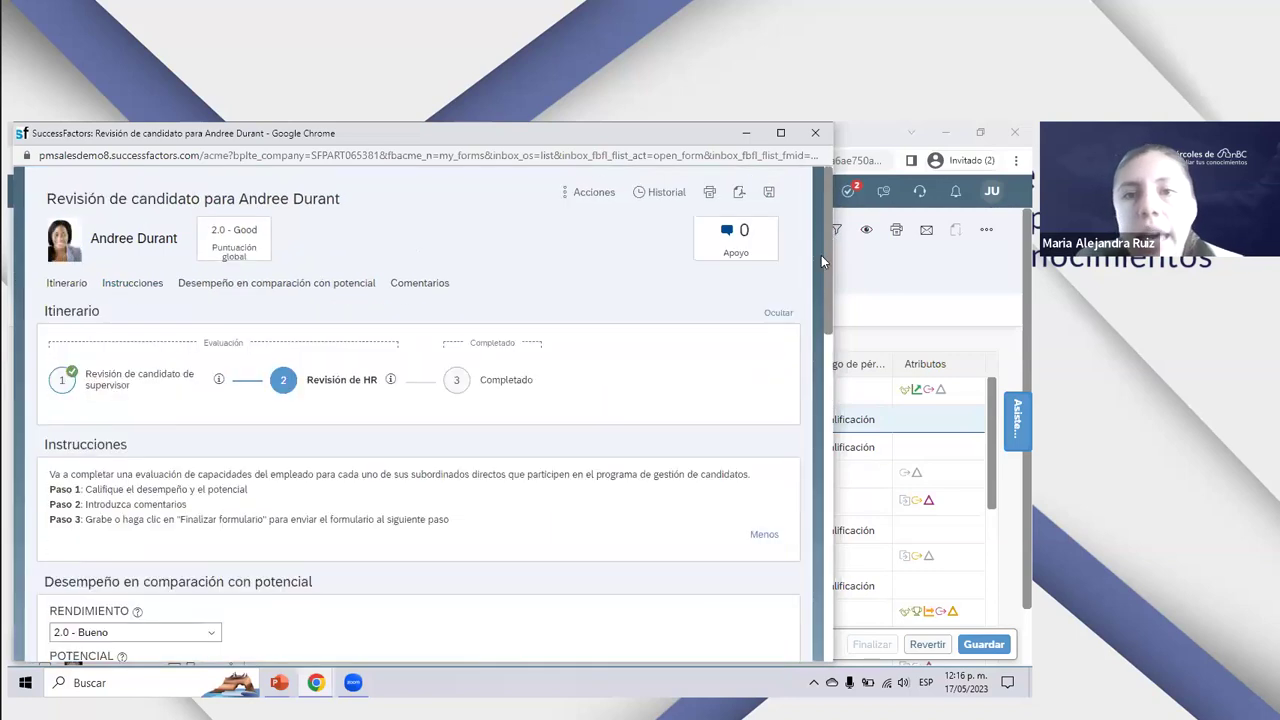
pyautogui.click(880, 312)
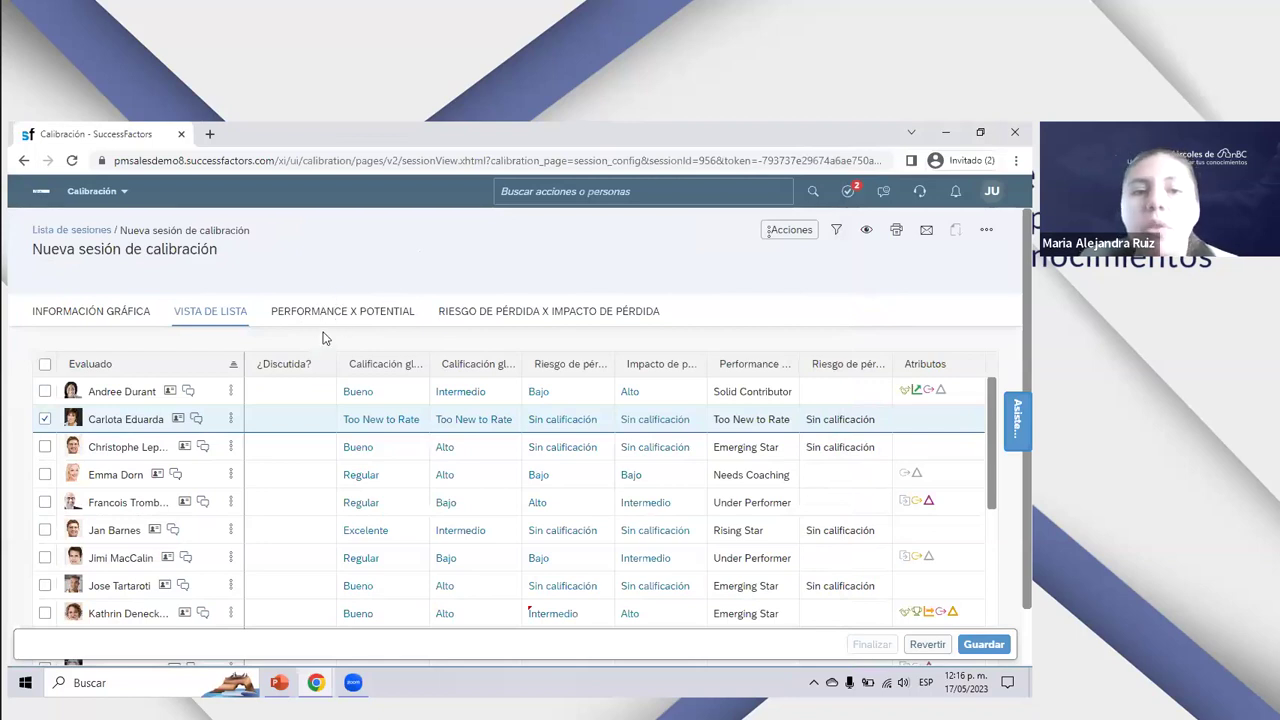
# Step: Open the first employee's talent card from the list, review its talent information and nominations, and close it
pyautogui.click(231, 391)
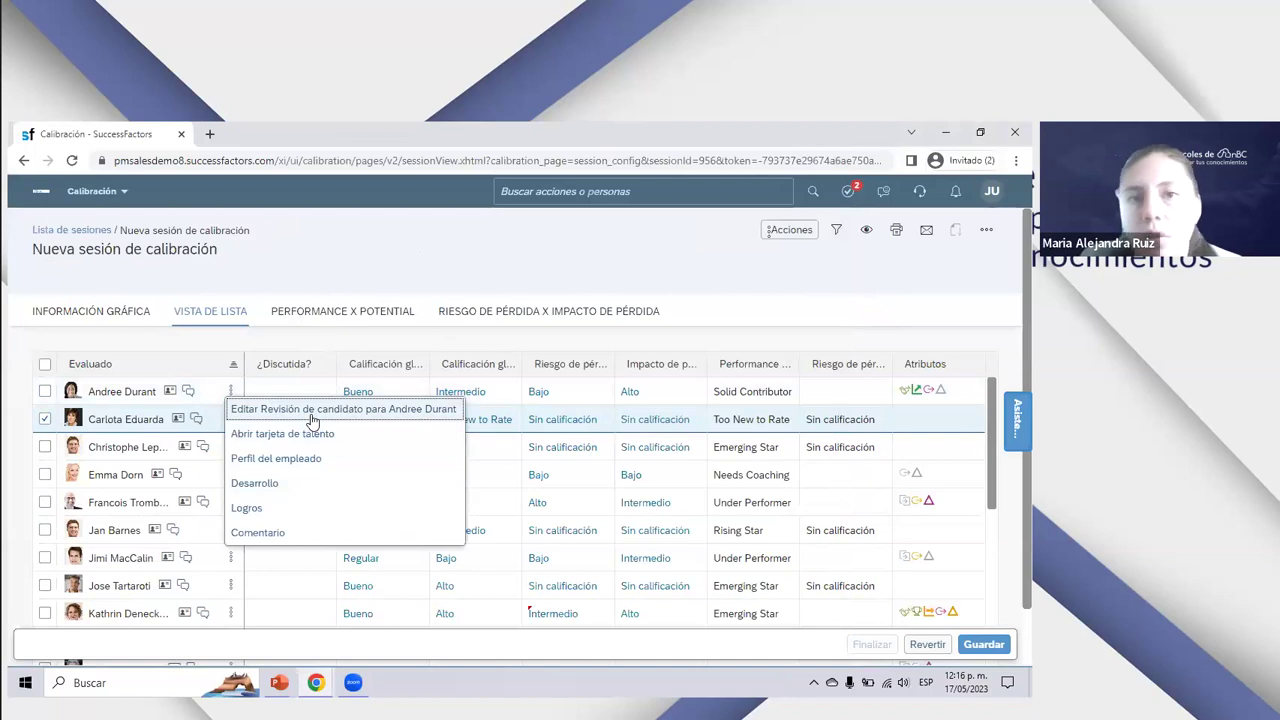
pyautogui.click(314, 433)
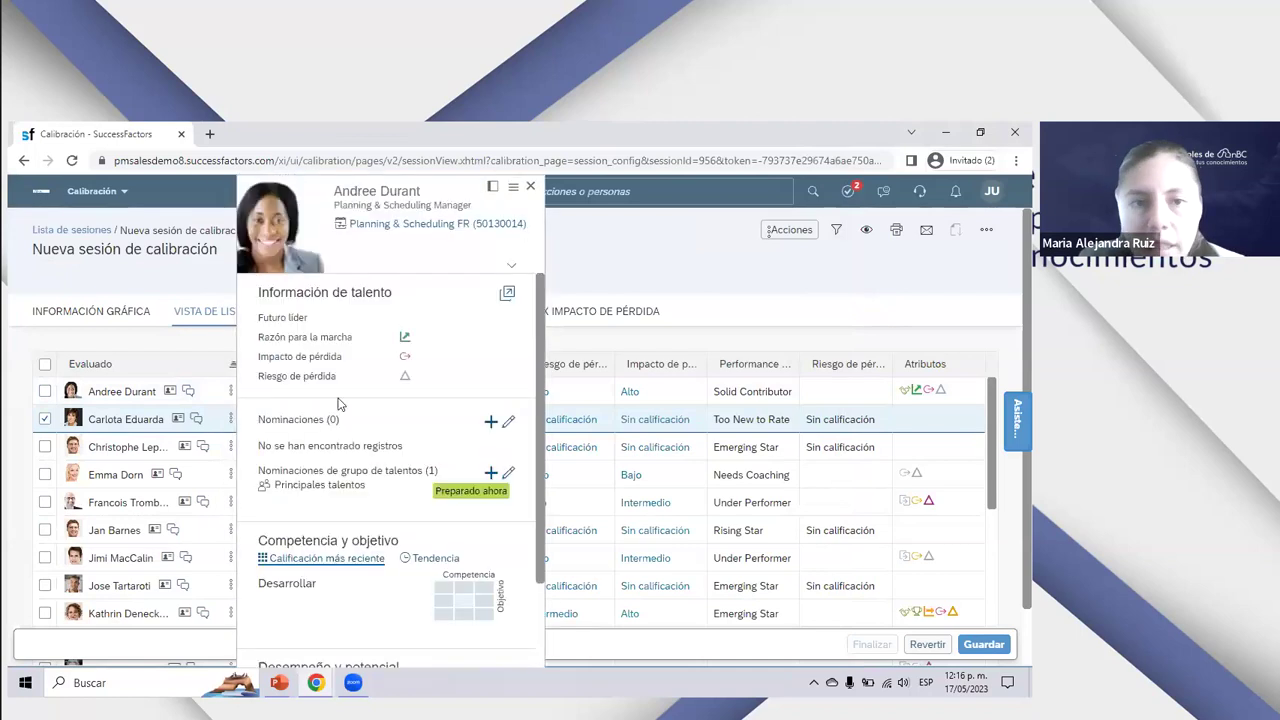
pyautogui.scroll(-2, 350, 380)
pyautogui.scroll(2, 352, 370)
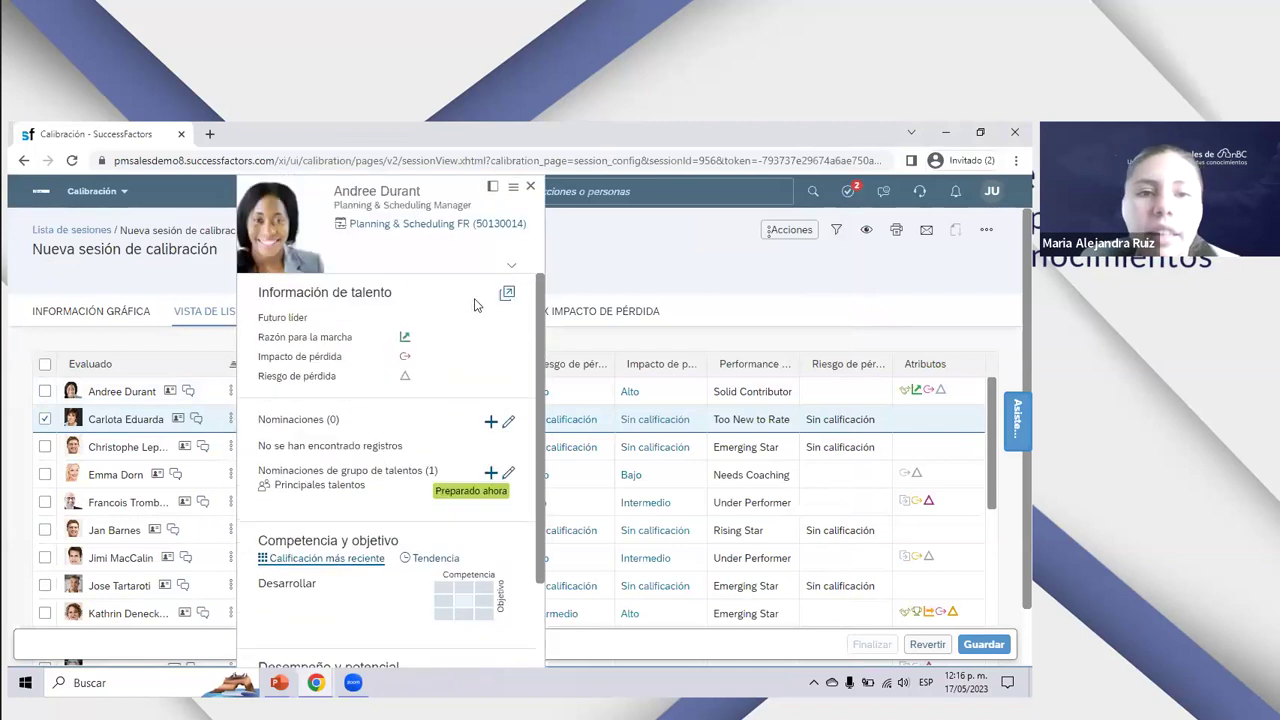
pyautogui.click(532, 190)
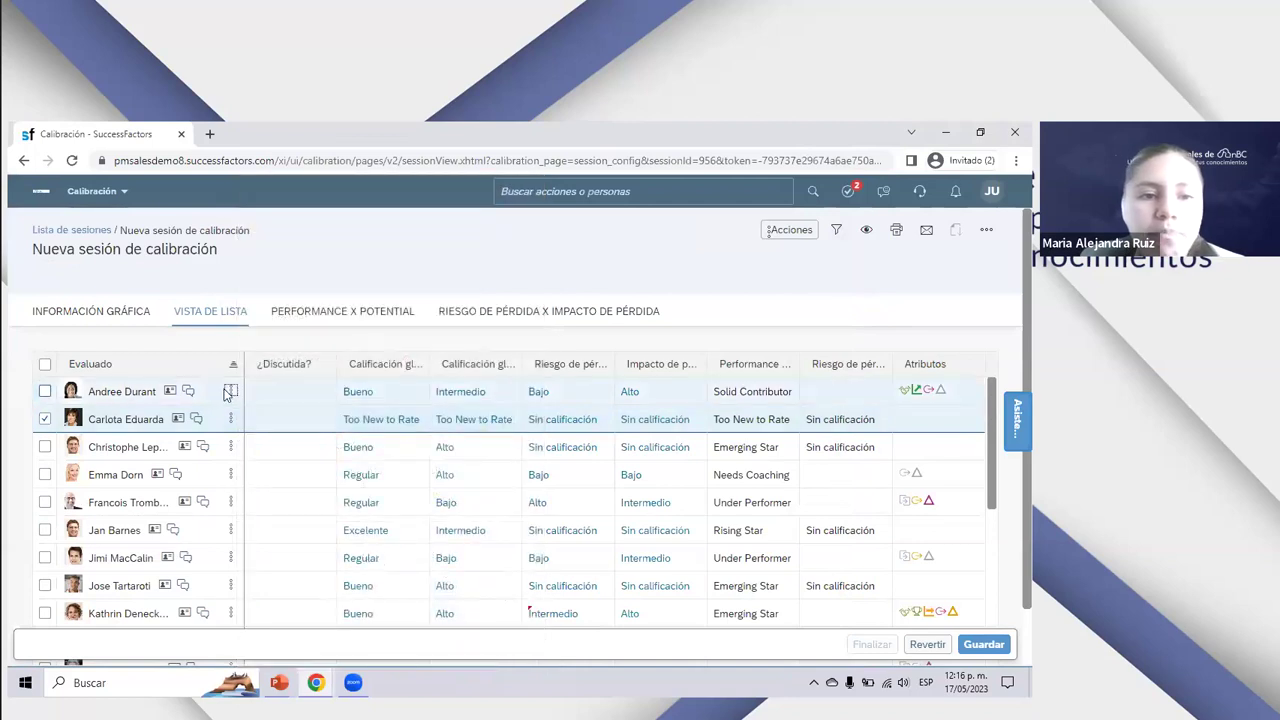
# Step: Open the first employee's comments through the row's additional options, review them and close the dialog
pyautogui.click(231, 394)
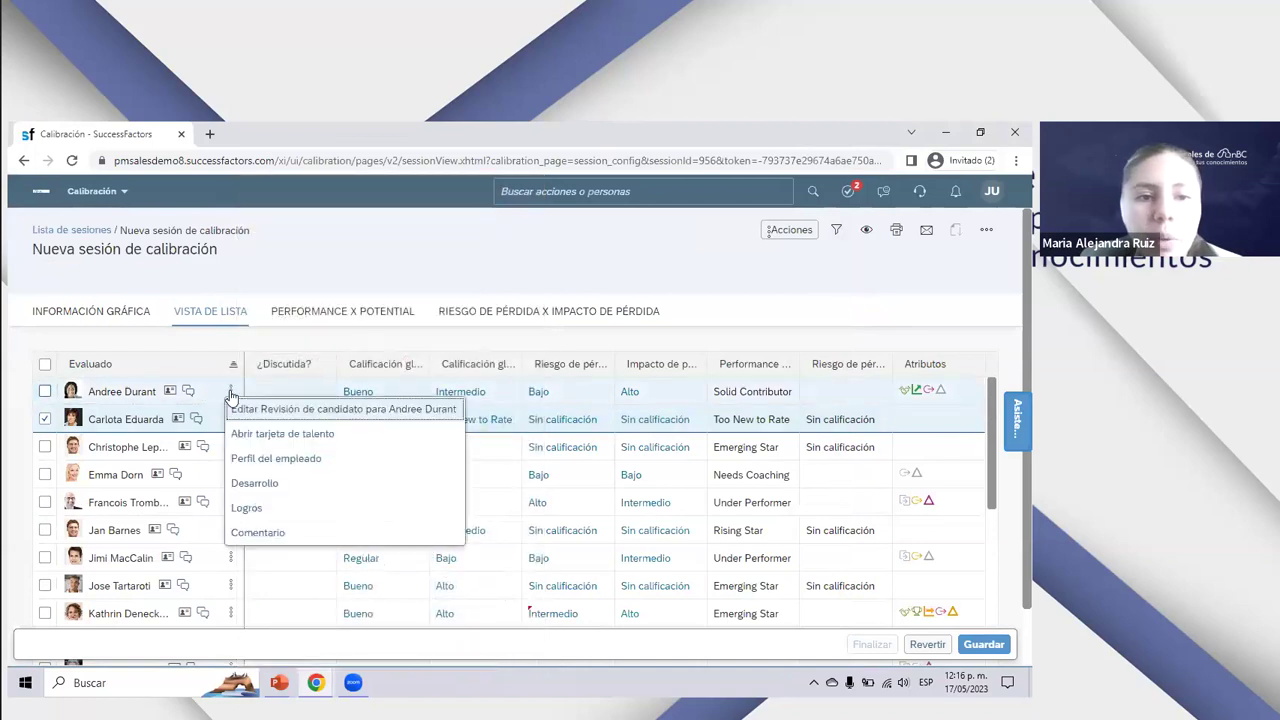
pyautogui.click(300, 535)
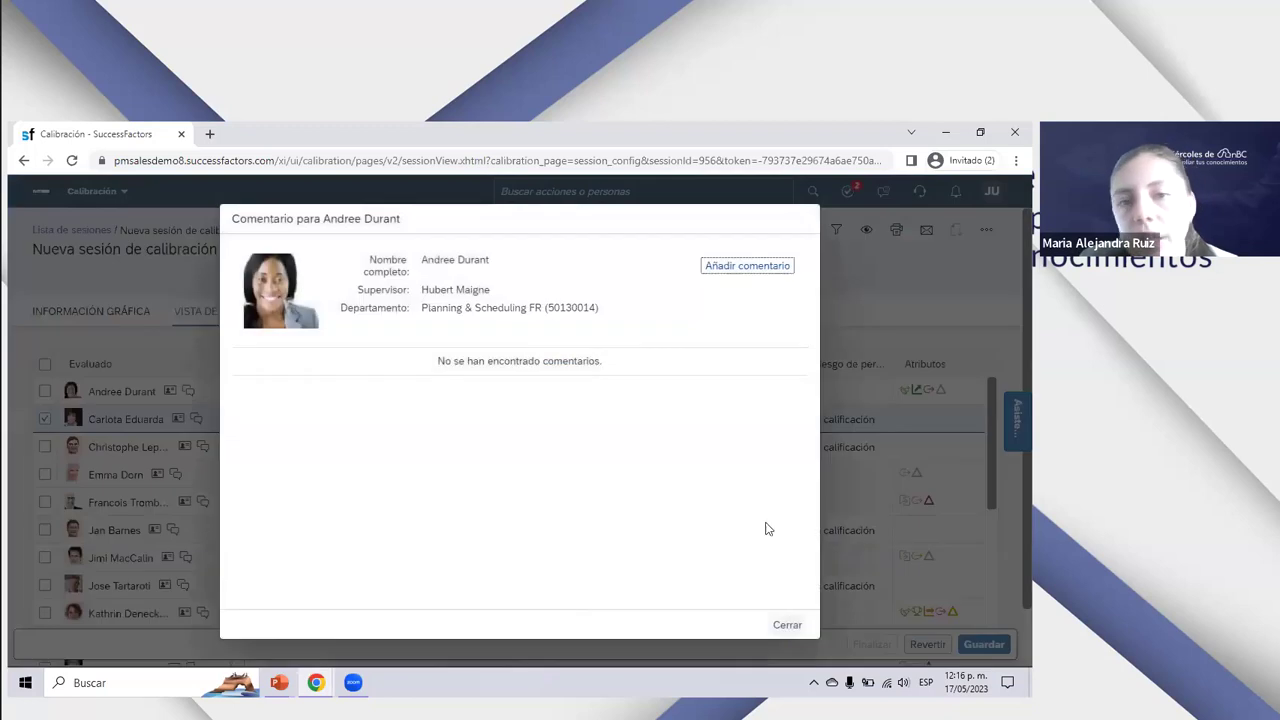
pyautogui.click(788, 625)
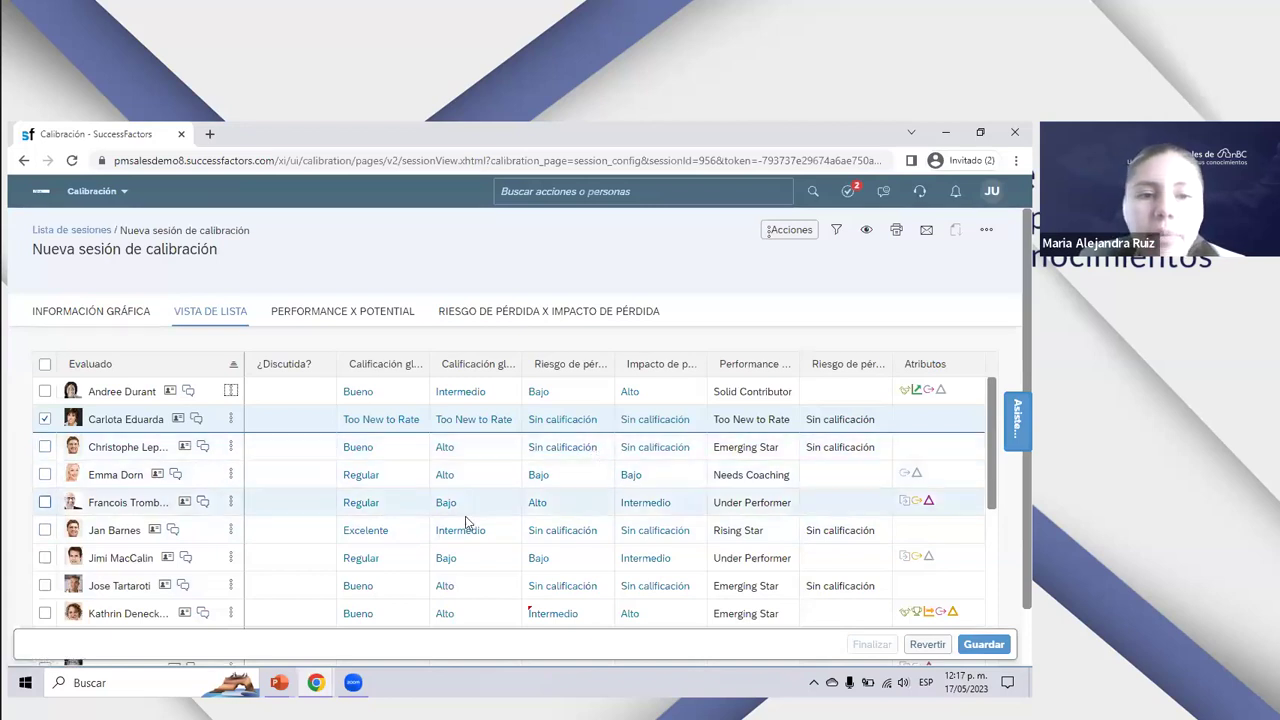
# Step: Switch to the PowerPoint presentation and advance to the slide Indicadores de talento en Calibración
pyautogui.click(530, 390)
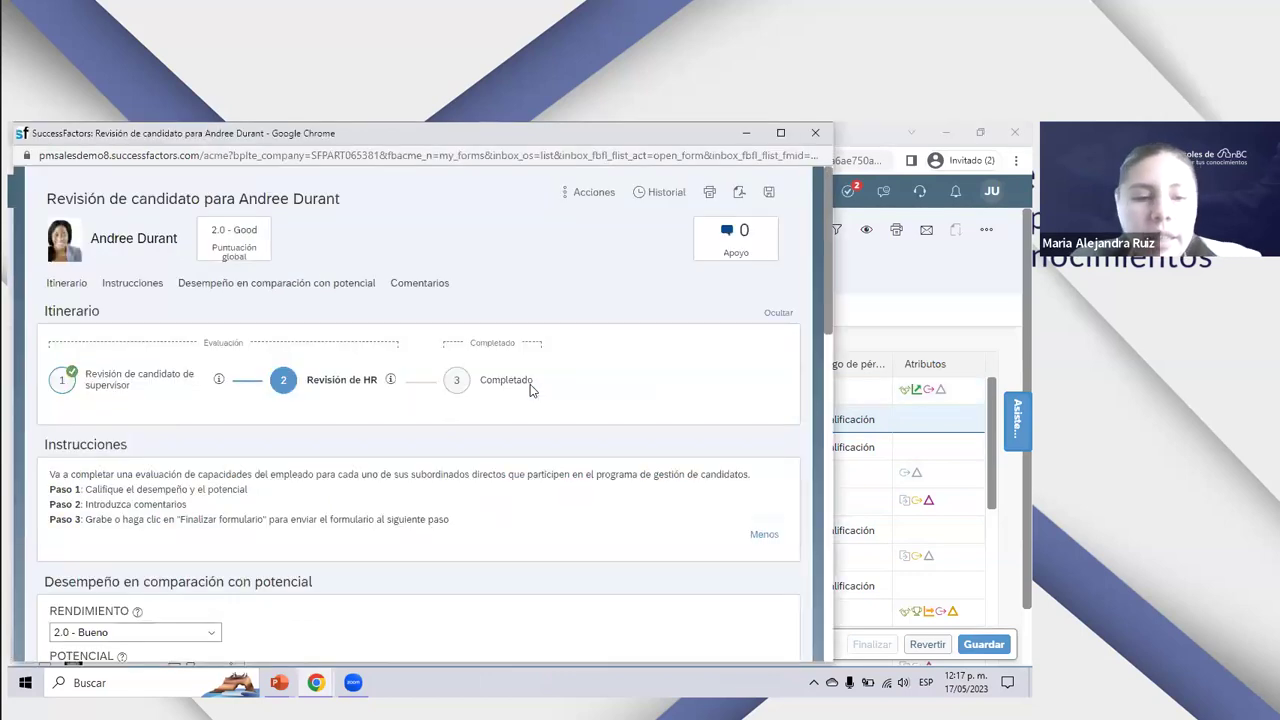
pyautogui.hotkey('alt', 'Tab')
pyautogui.hotkey('alt', 'Tab')
pyautogui.hotkey('alt', 'Tab')
pyautogui.press('Right')
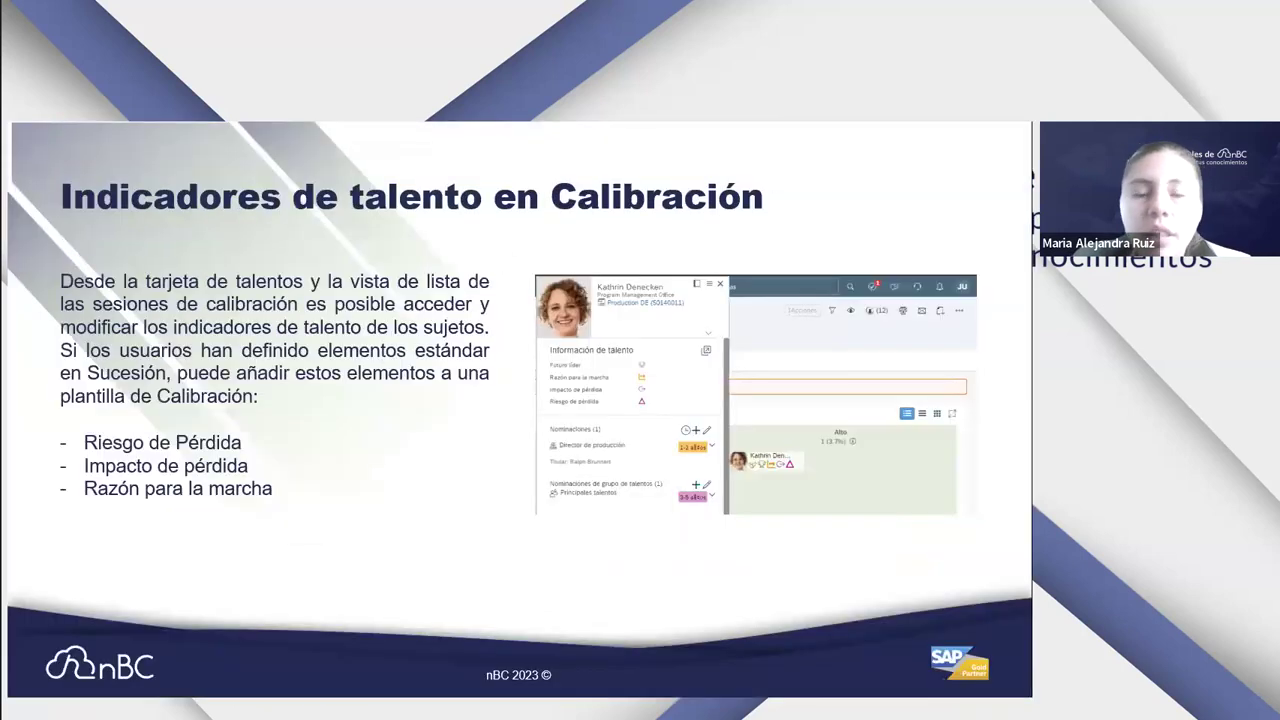